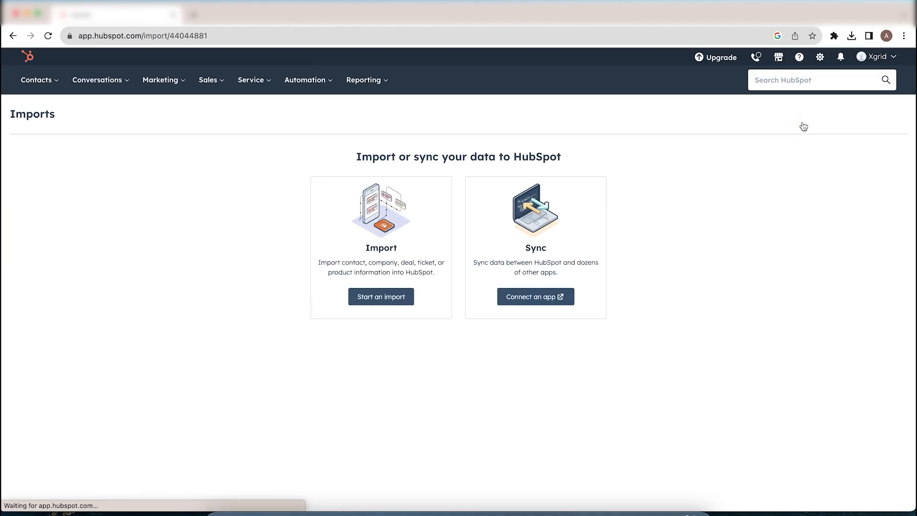
# Start a new data import and open the guide for downloading a sample spreadsheet.
pyautogui.click(385, 299)
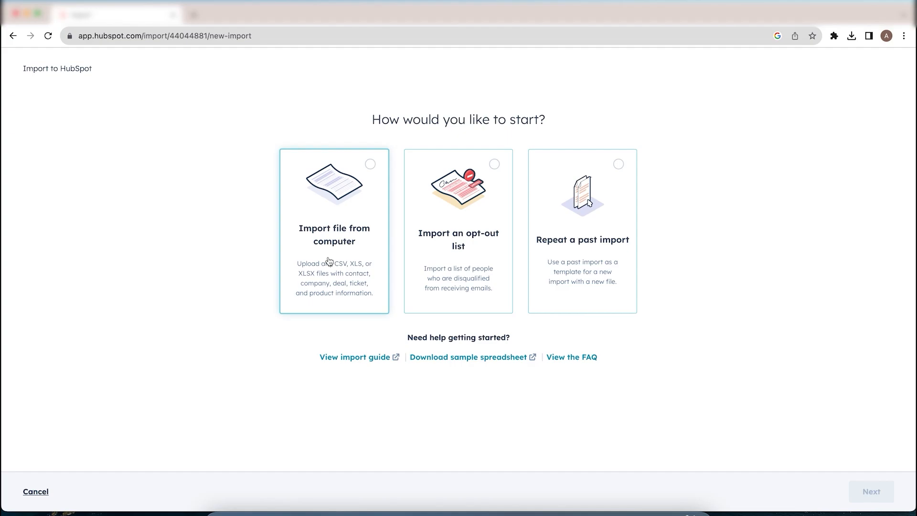
pyautogui.click(457, 358)
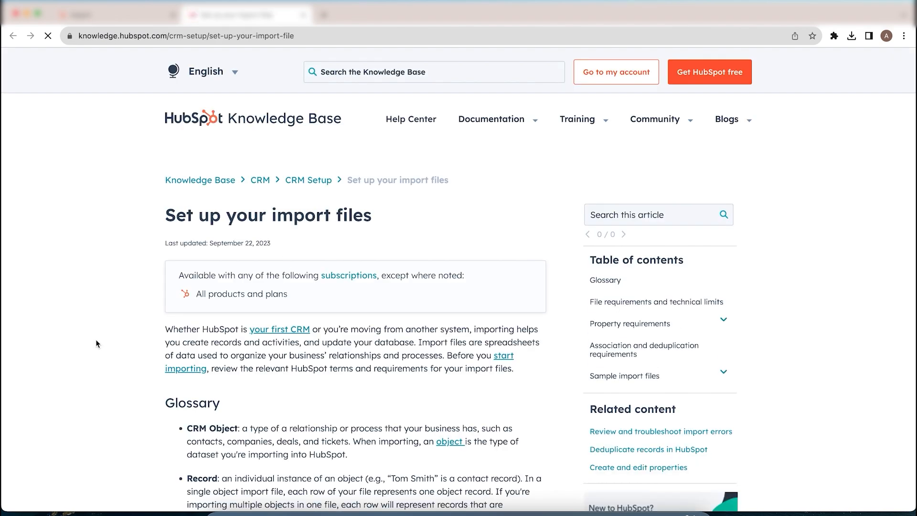
# Download the Contacts sample spreadsheet in XLSX format from the article's Sample import files section.
pyautogui.scroll(-4, 96, 343)
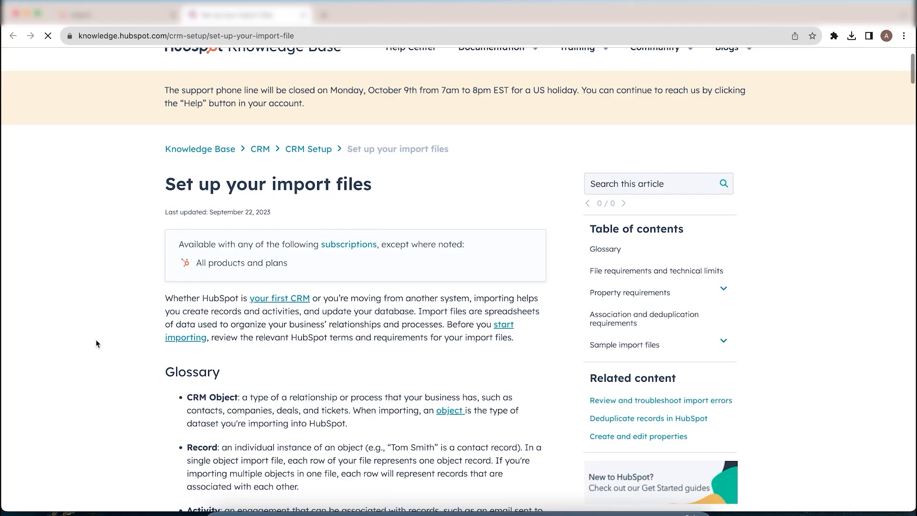
pyautogui.scroll(-5, 96, 343)
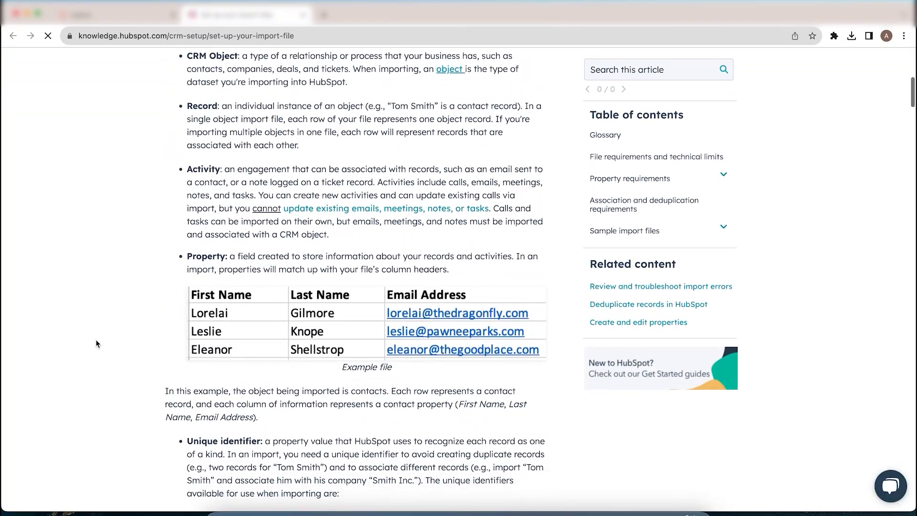
pyautogui.scroll(-14, 96, 343)
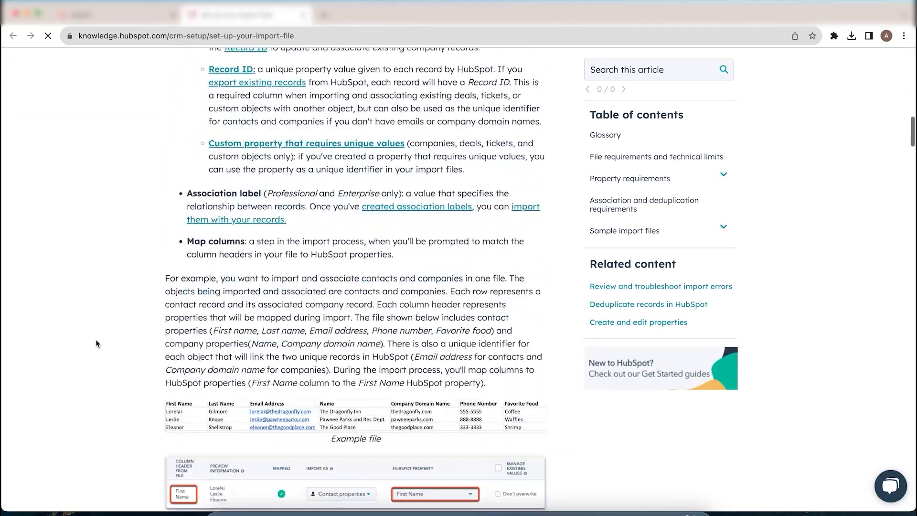
pyautogui.scroll(-5, 96, 342)
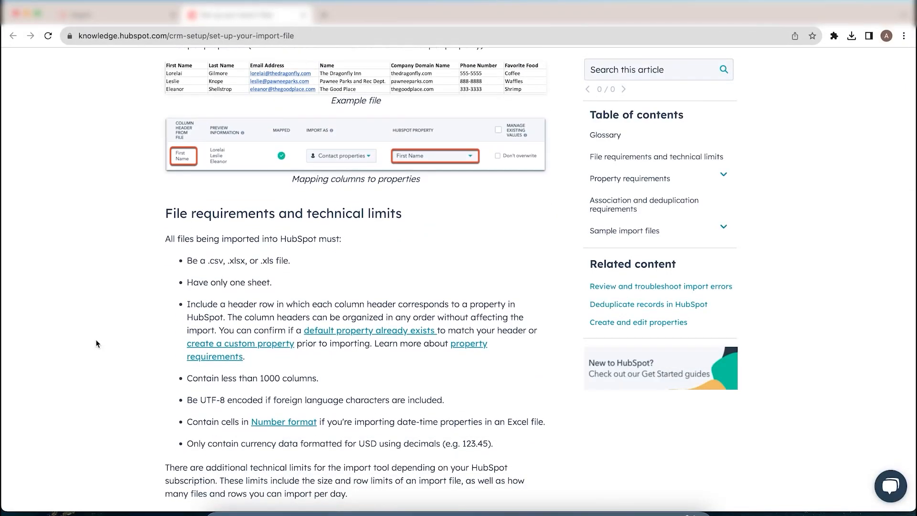
pyautogui.scroll(-13, 96, 343)
pyautogui.scroll(-20, 96, 340)
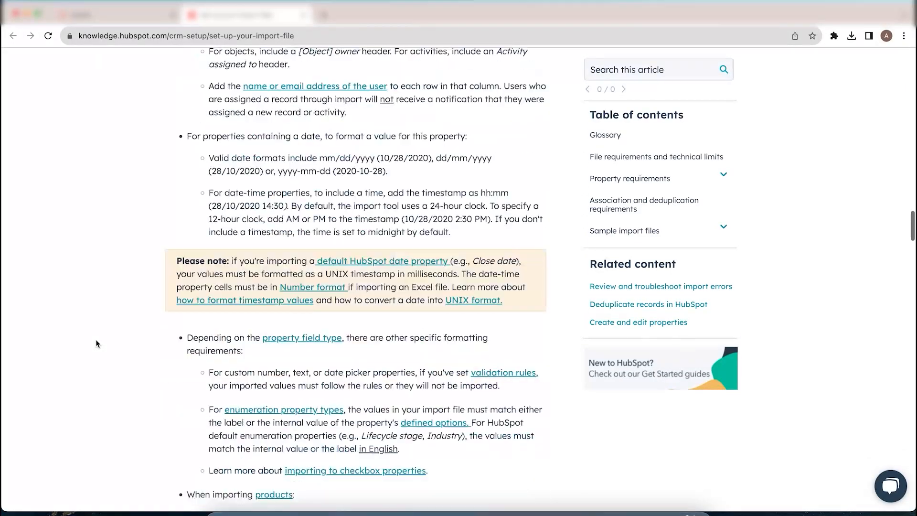
pyautogui.scroll(-20, 96, 343)
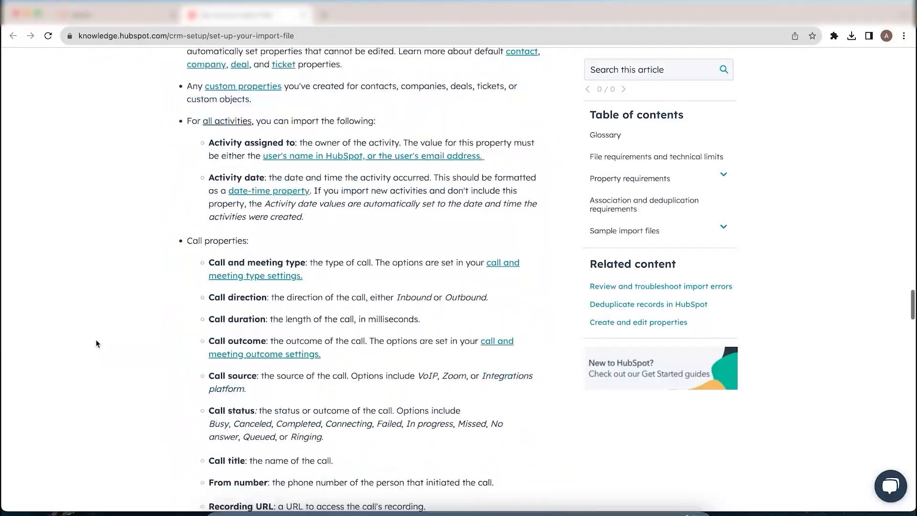
pyautogui.scroll(-12, 96, 343)
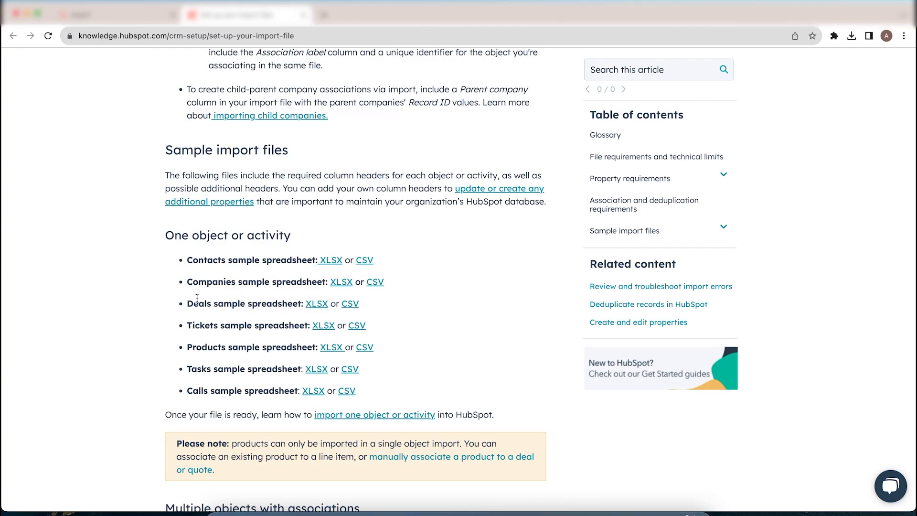
pyautogui.doubleClick(196, 260)
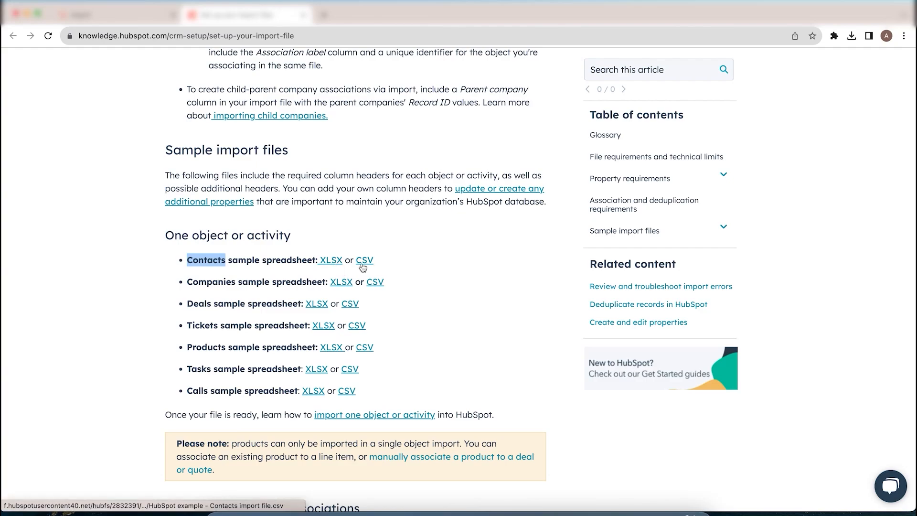
pyautogui.click(331, 260)
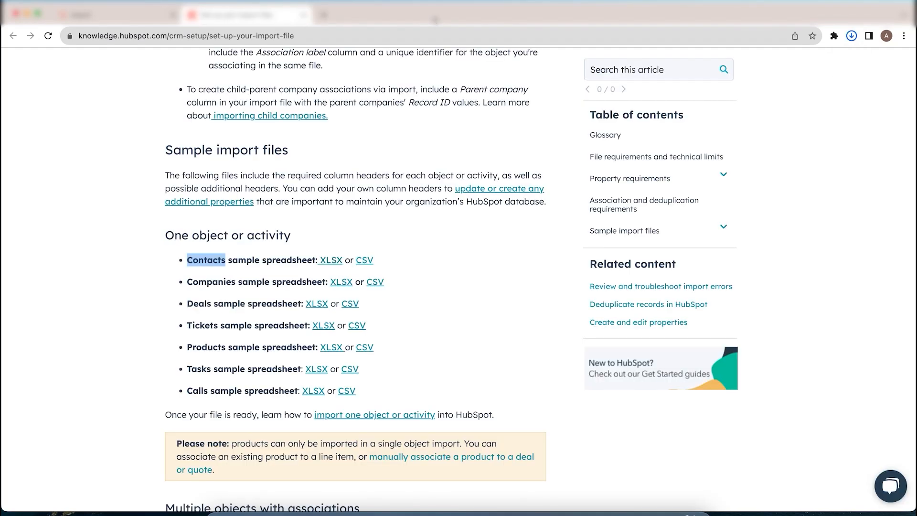
# Switch to Finder and open "HubSpot example - Contacts import file.xlsx" from the Downloads folder in Excel.
pyautogui.click(225, 512)
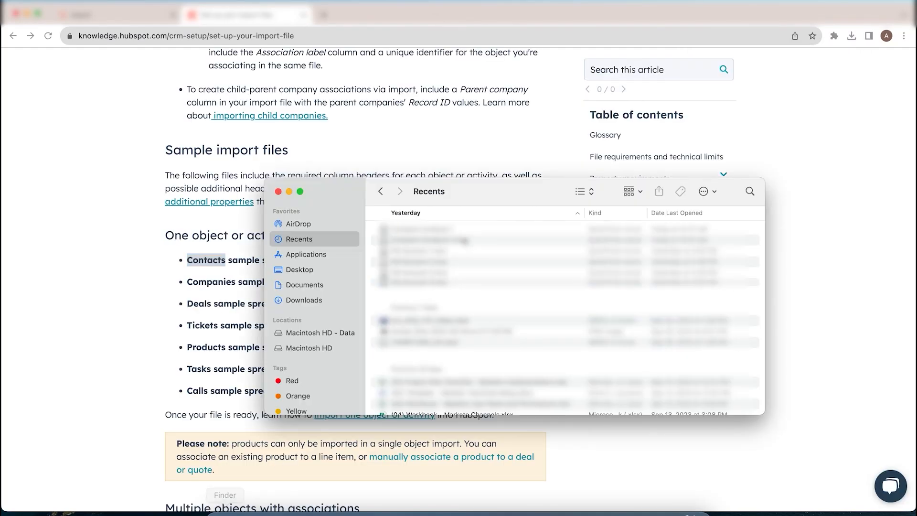
pyautogui.click(316, 301)
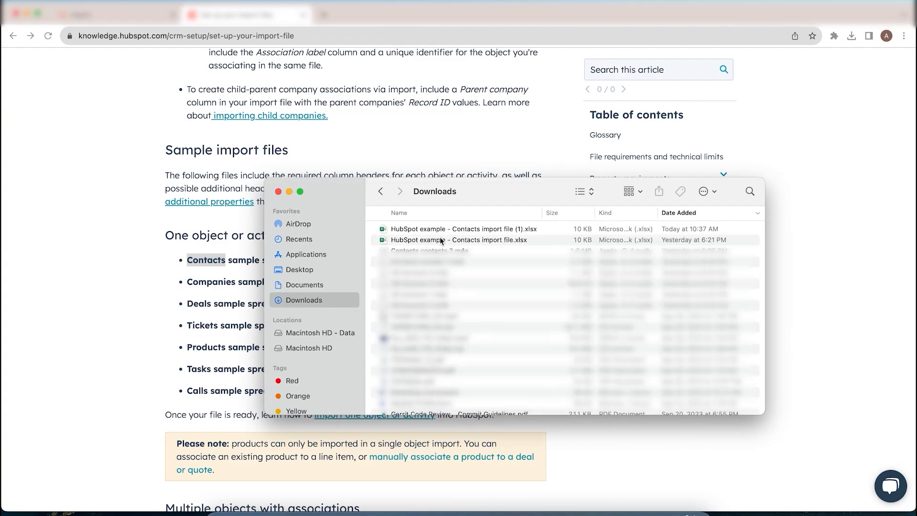
pyautogui.doubleClick(459, 242)
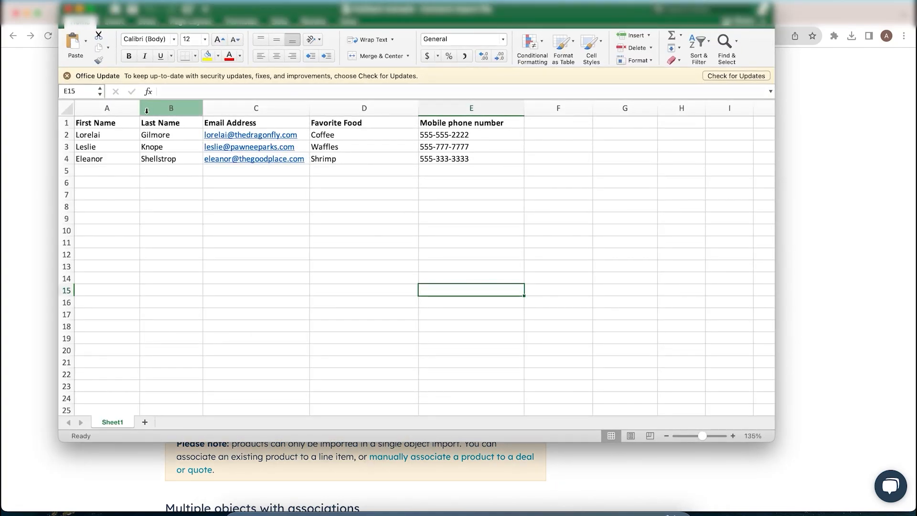
# Examine the sample contact rows and the First Name, Last Name and Email Address headers, and minimize the workbook.
pyautogui.moveTo(520, 172)
pyautogui.mouseDown()
pyautogui.moveTo(116, 172)
pyautogui.moveTo(103, 123)
pyautogui.mouseUp()
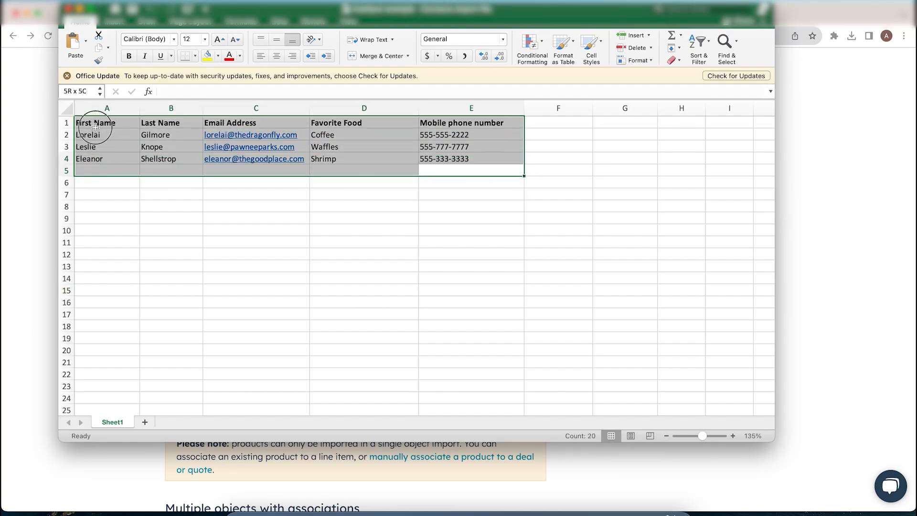
pyautogui.click(172, 260)
pyautogui.click(118, 126)
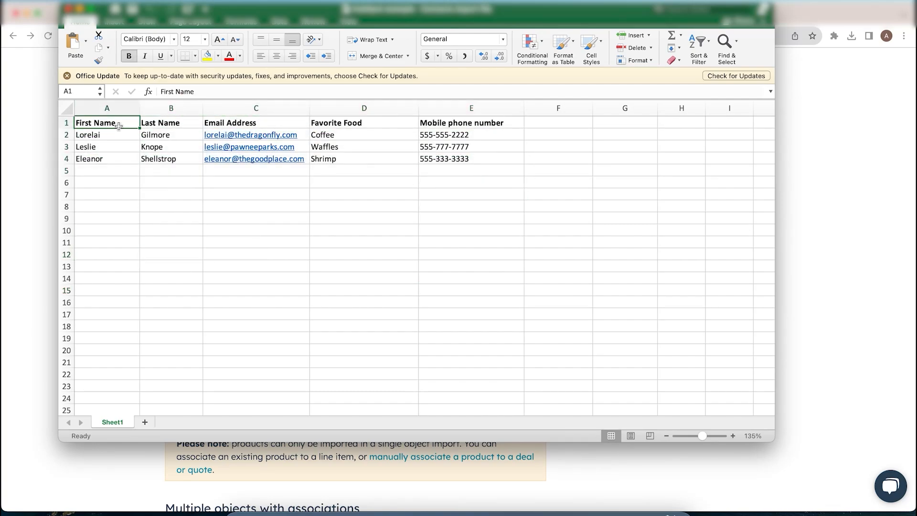
pyautogui.click(170, 122)
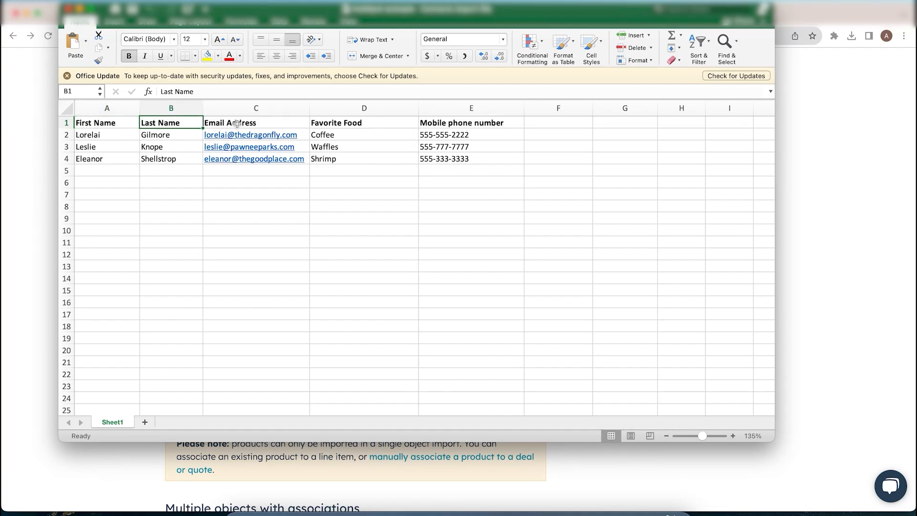
pyautogui.click(237, 124)
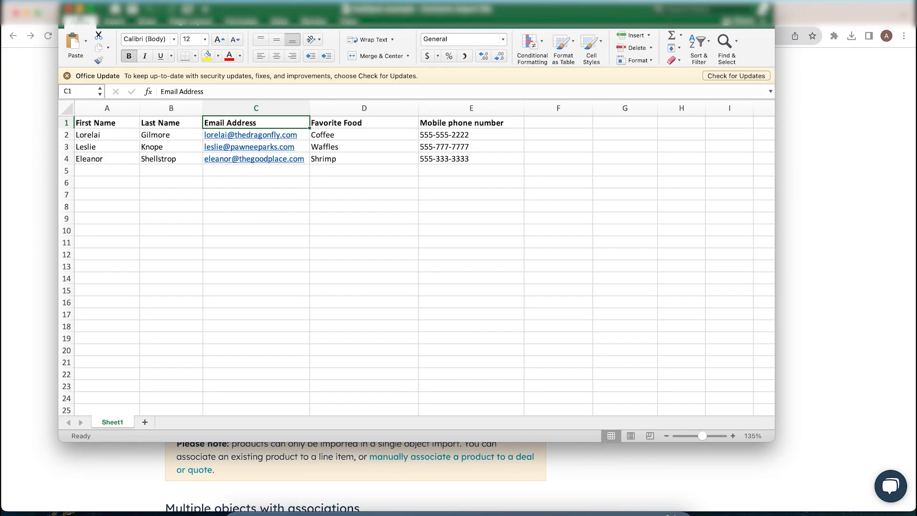
pyautogui.click(79, 8)
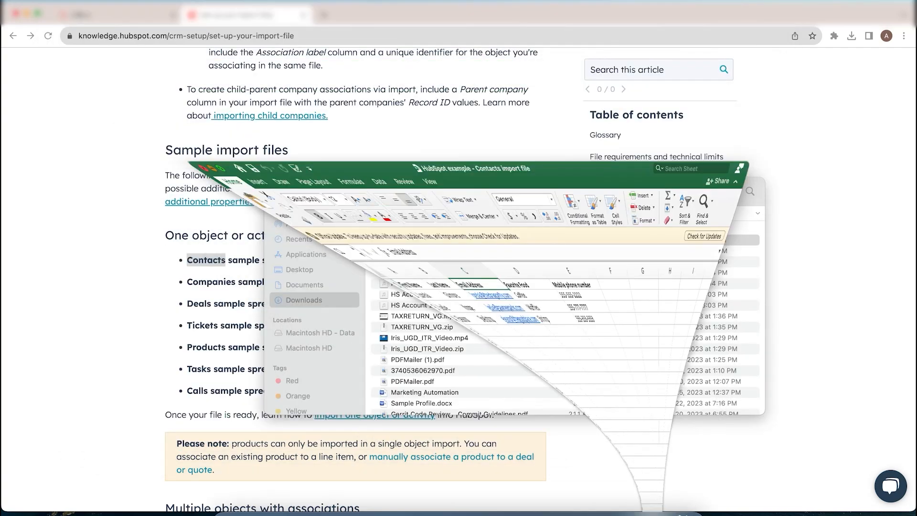
# Return to the HubSpot import page in the browser and choose to import a file from the computer.
pyautogui.click(126, 18)
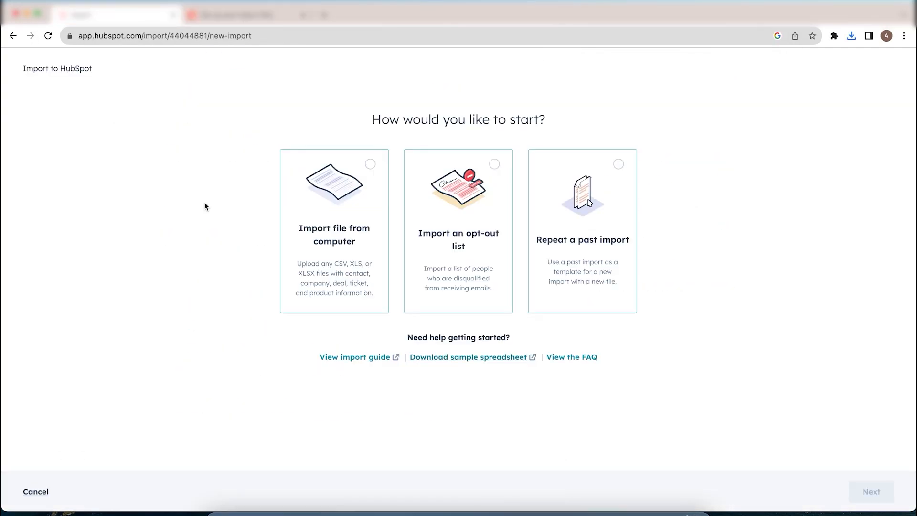
pyautogui.click(370, 164)
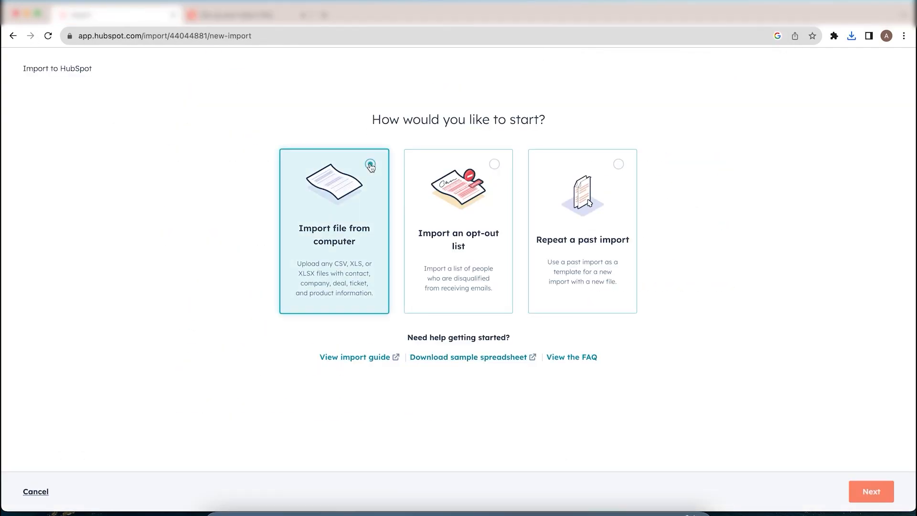
pyautogui.click(872, 492)
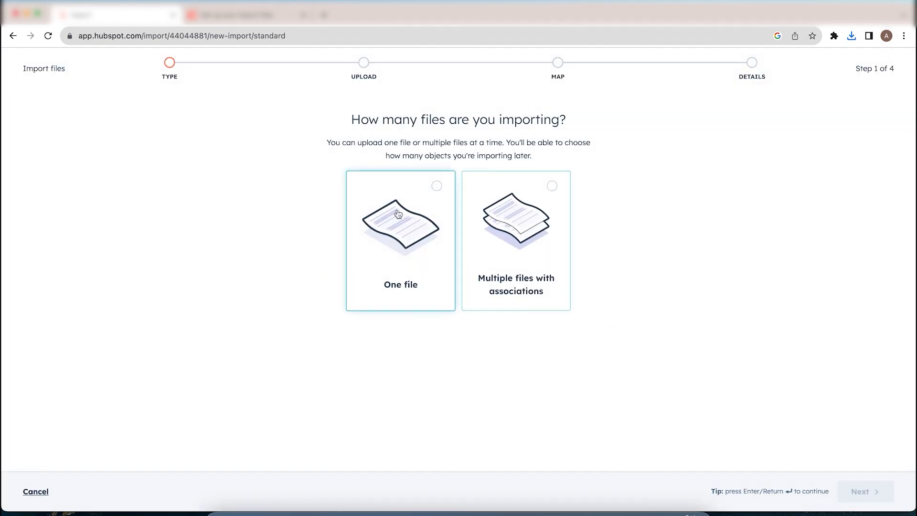
# Configure the import type as one file with one object, and select Contacts as the object.
pyautogui.click(437, 186)
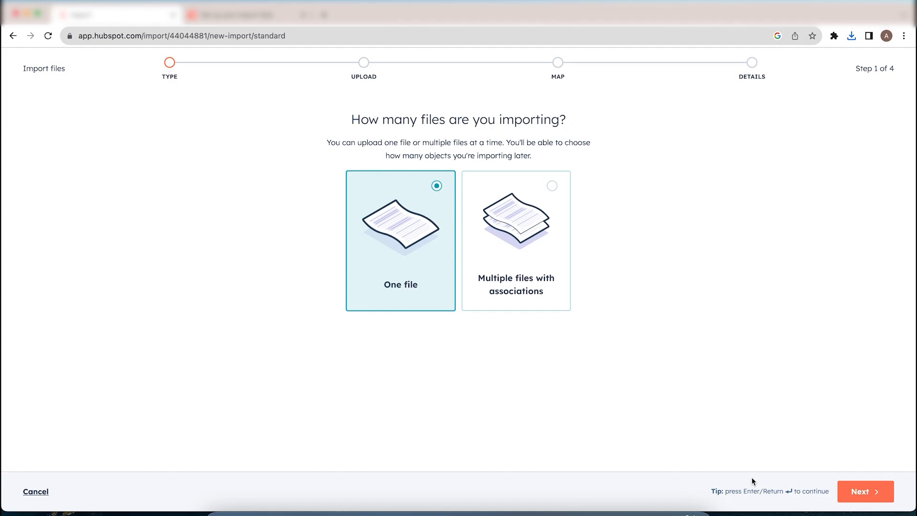
pyautogui.click(865, 492)
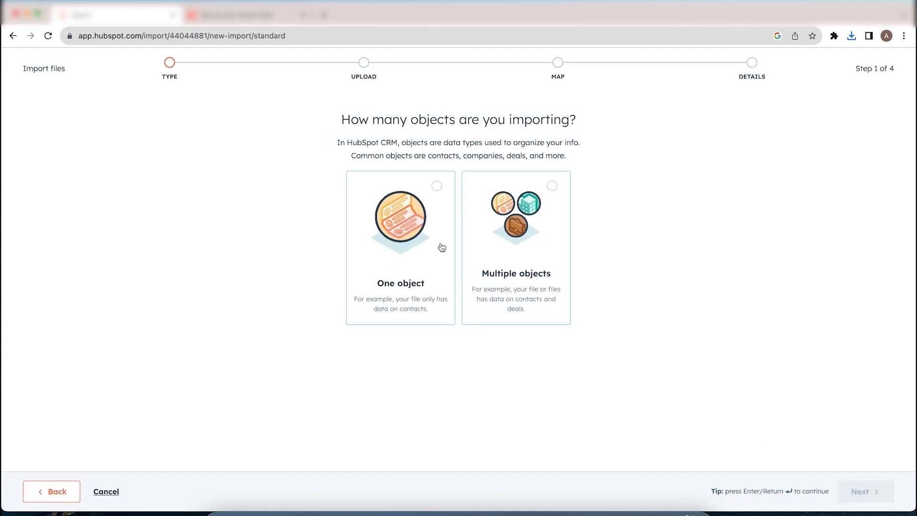
pyautogui.click(437, 187)
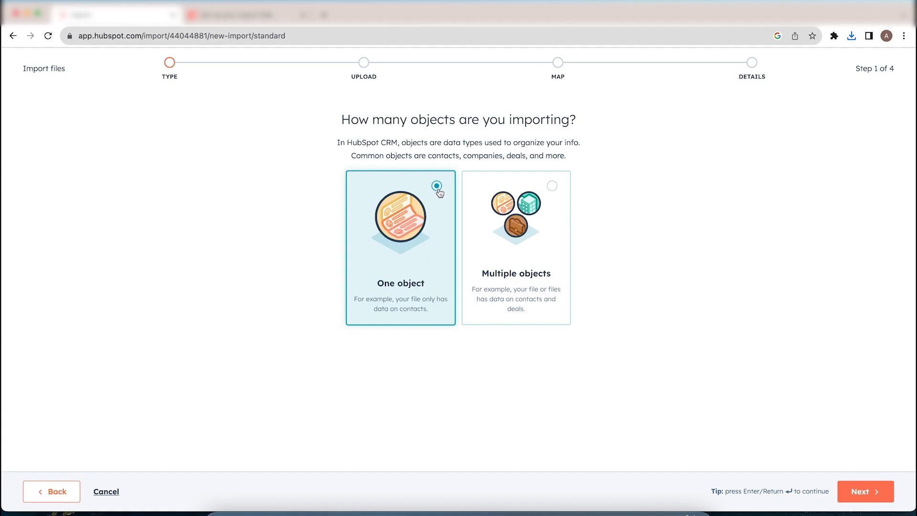
pyautogui.click(855, 493)
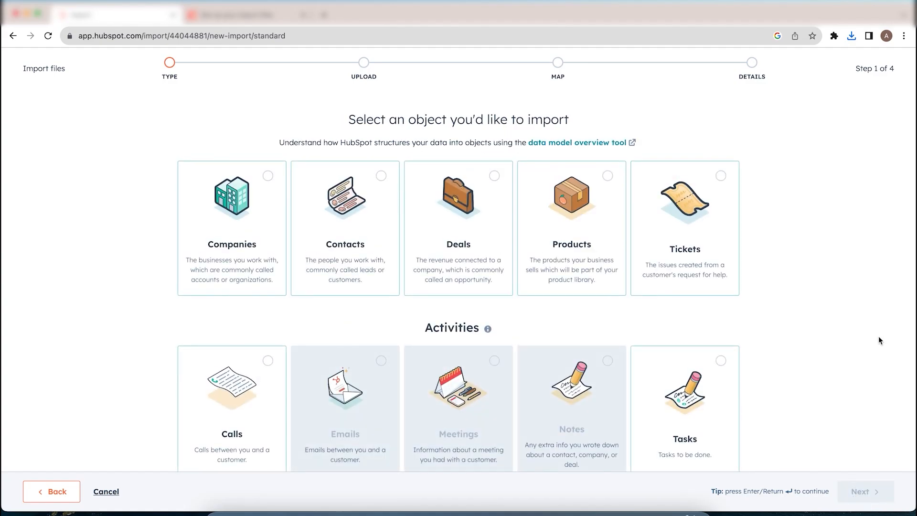
pyautogui.click(382, 179)
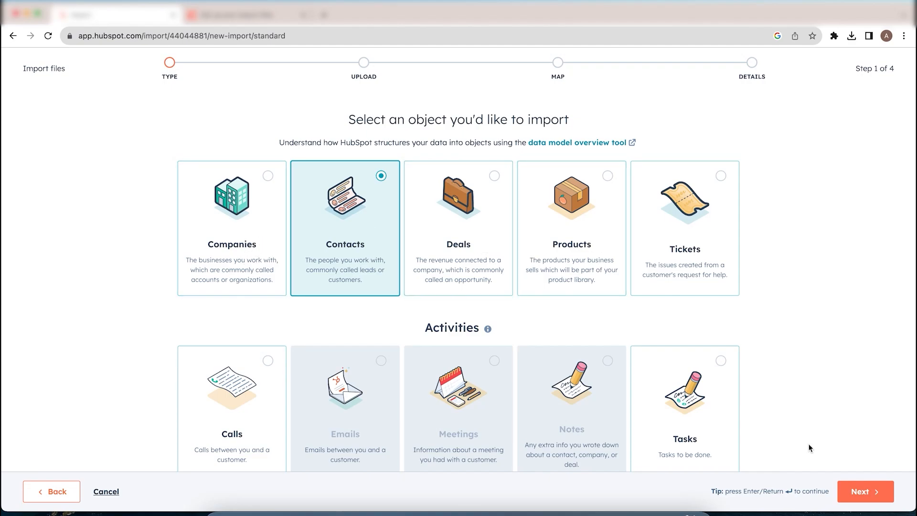
pyautogui.click(851, 492)
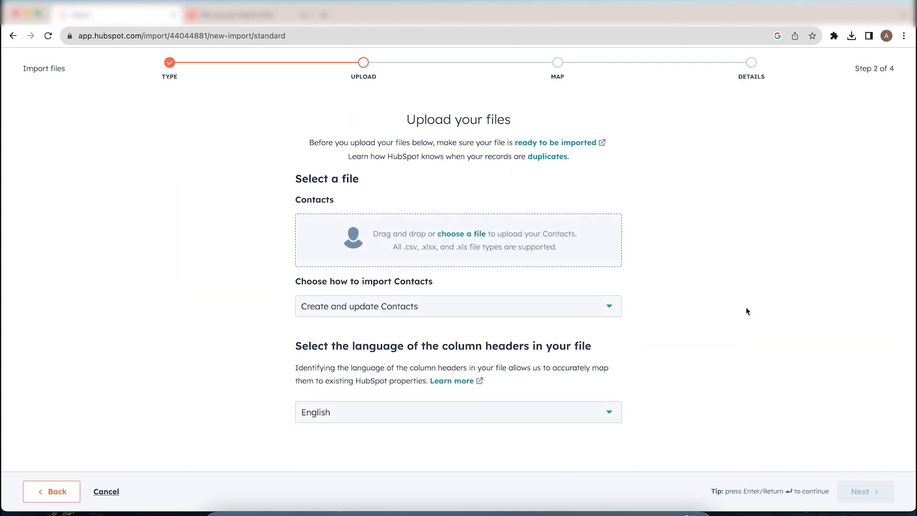
# Upload "HubSpot example - Contacts import file.xlsx" from the Downloads folder as the Contacts file.
pyautogui.click(486, 314)
pyautogui.click(475, 302)
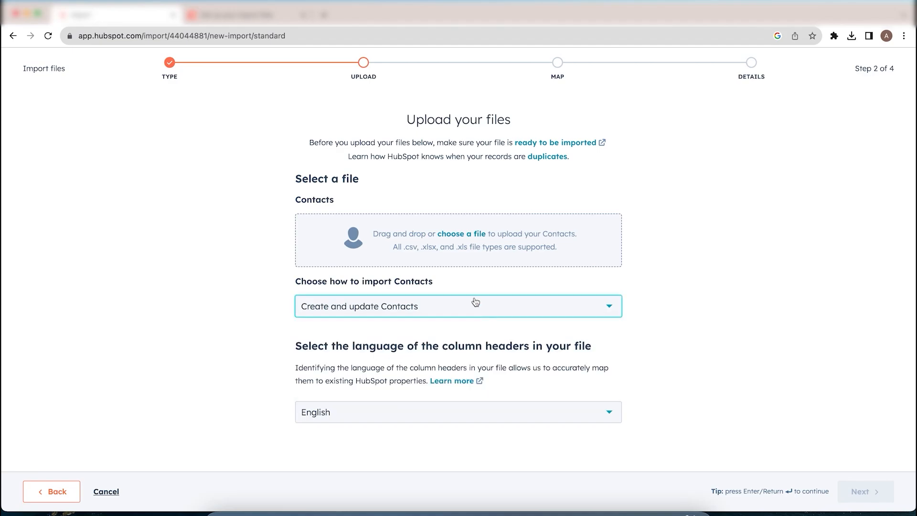
pyautogui.click(460, 238)
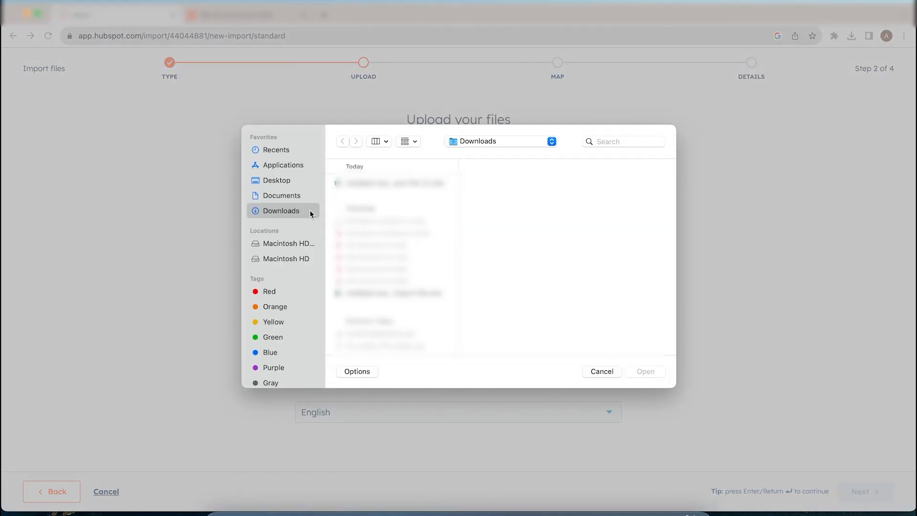
pyautogui.click(401, 183)
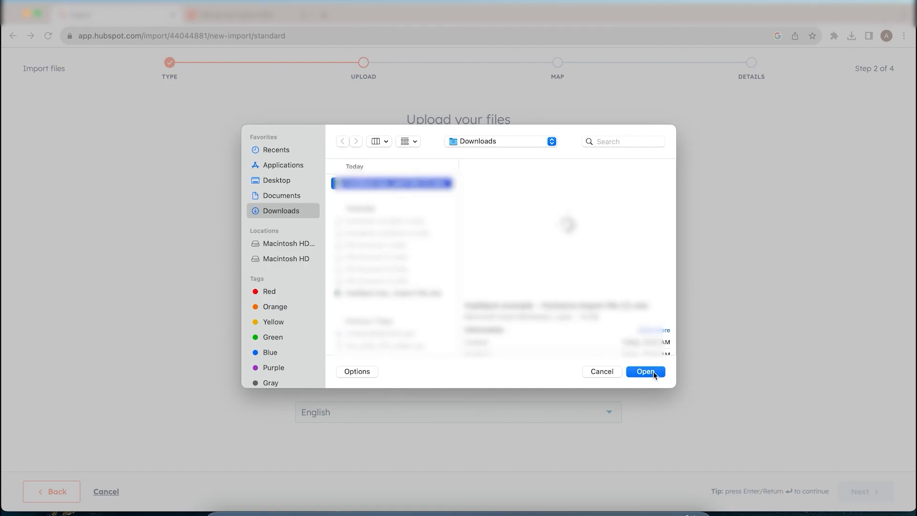
pyautogui.click(435, 293)
pyautogui.click(645, 372)
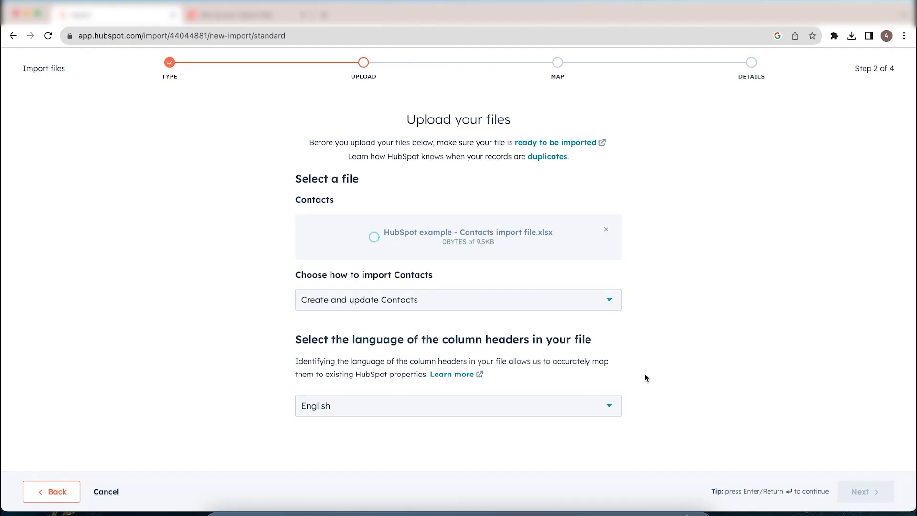
# Set the import mode to "Create new Contacts only" and continue to column mapping.
pyautogui.click(451, 307)
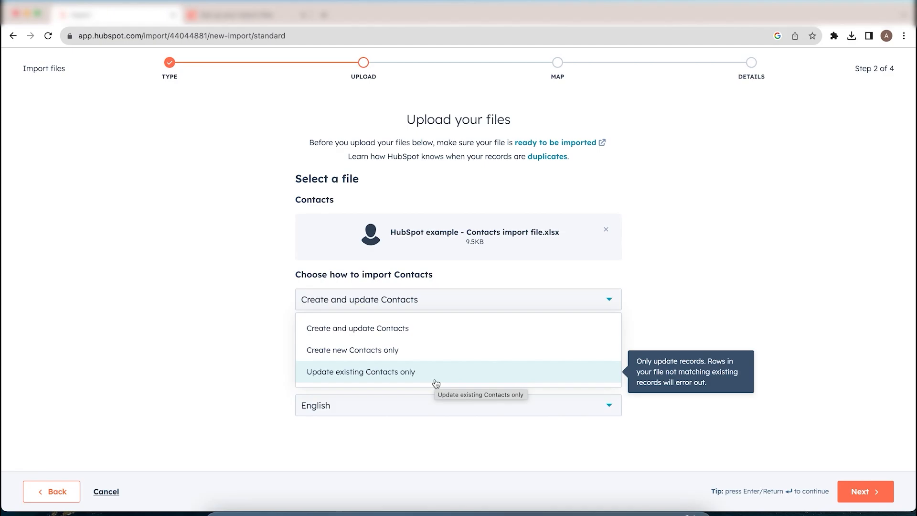
pyautogui.click(420, 353)
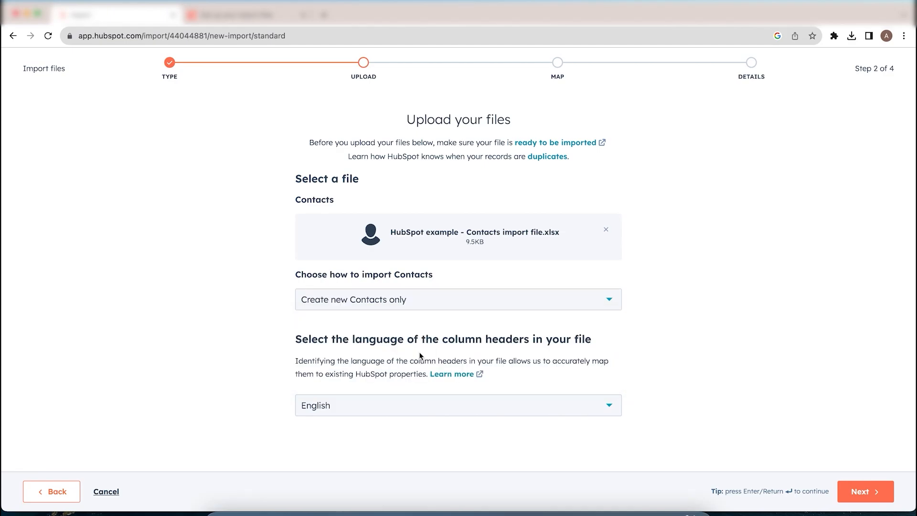
pyautogui.click(848, 489)
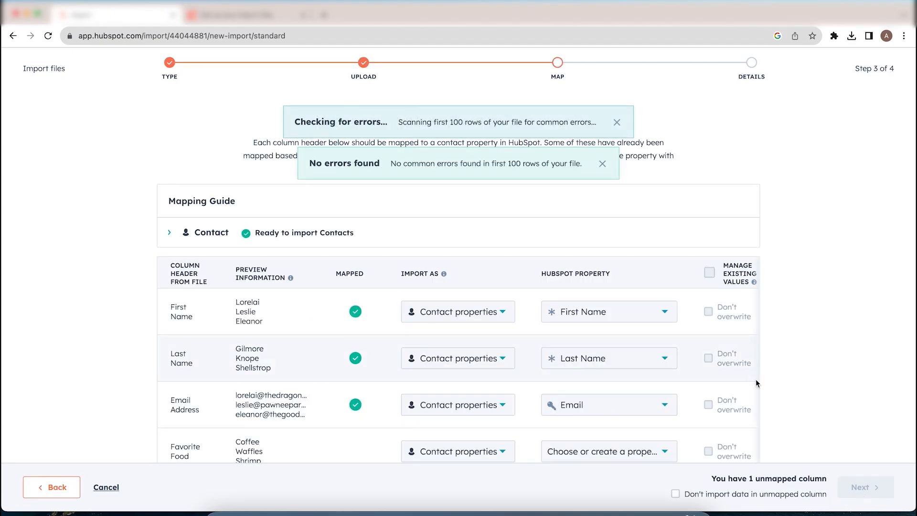
# Expand the Contact section of the Mapping Guide to check the properties required to create Contacts, and collapse it again.
pyautogui.scroll(-1, 756, 380)
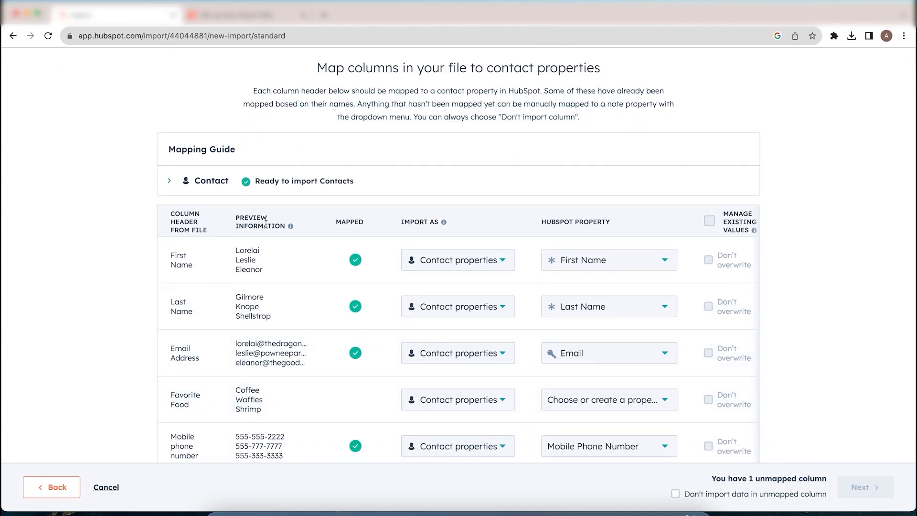
pyautogui.click(170, 182)
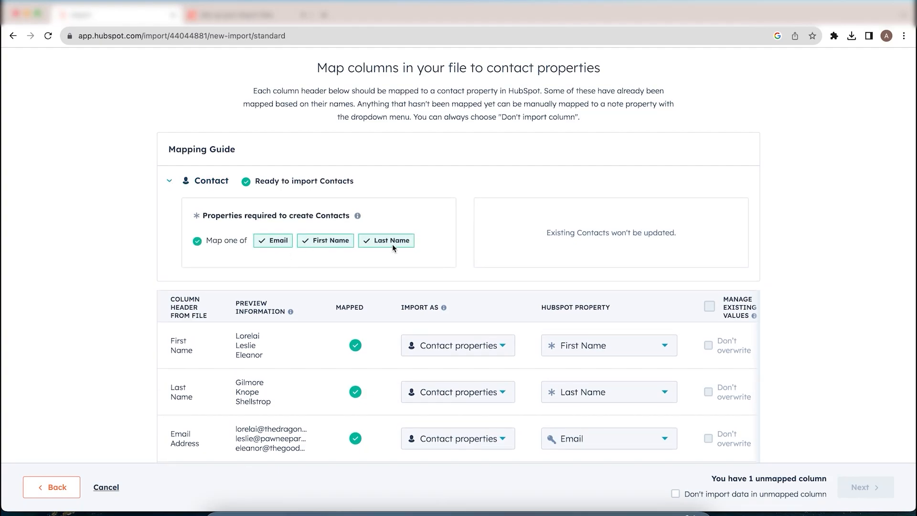
pyautogui.click(171, 182)
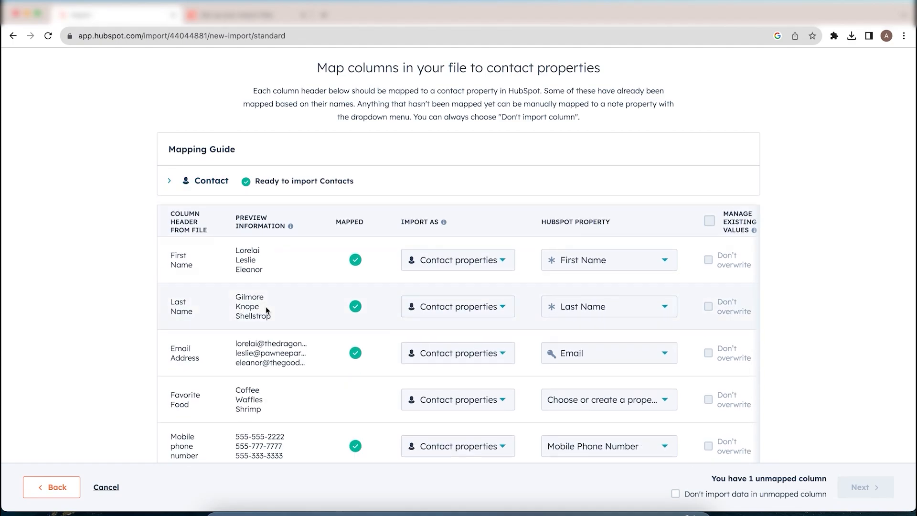
# Compare the column headers and preview information in the mapping table with the columns of the source spreadsheet in Excel, and return to HubSpot.
pyautogui.scroll(-2, 266, 310)
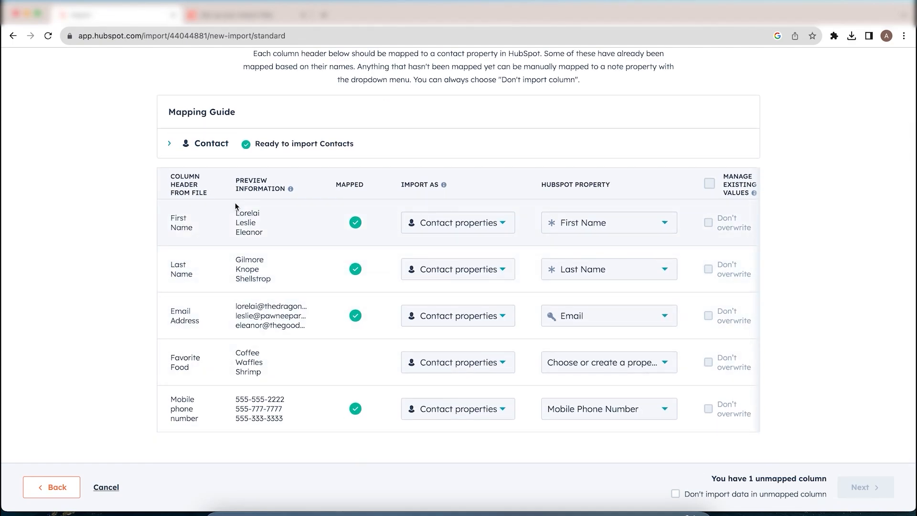
pyautogui.click(438, 511)
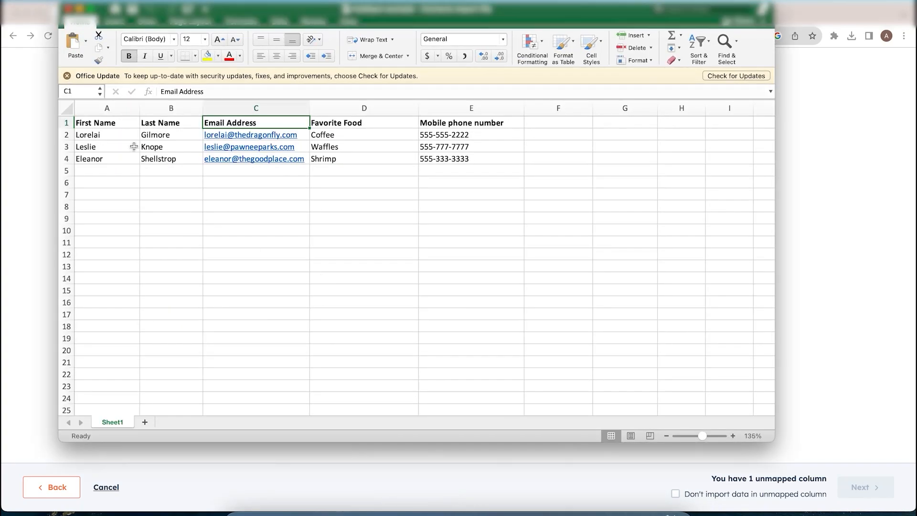
pyautogui.moveTo(112, 133); pyautogui.dragTo(157, 161)
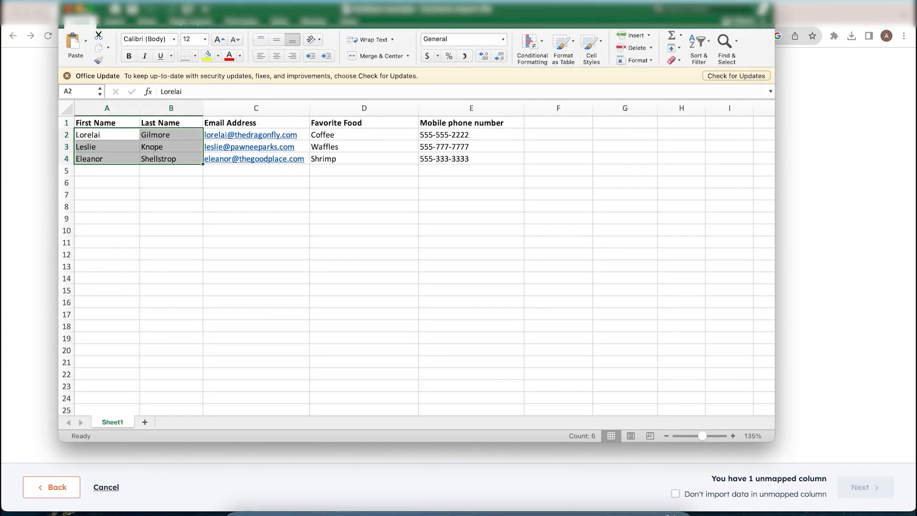
pyautogui.click(79, 8)
pyautogui.scroll(1, 266, 387)
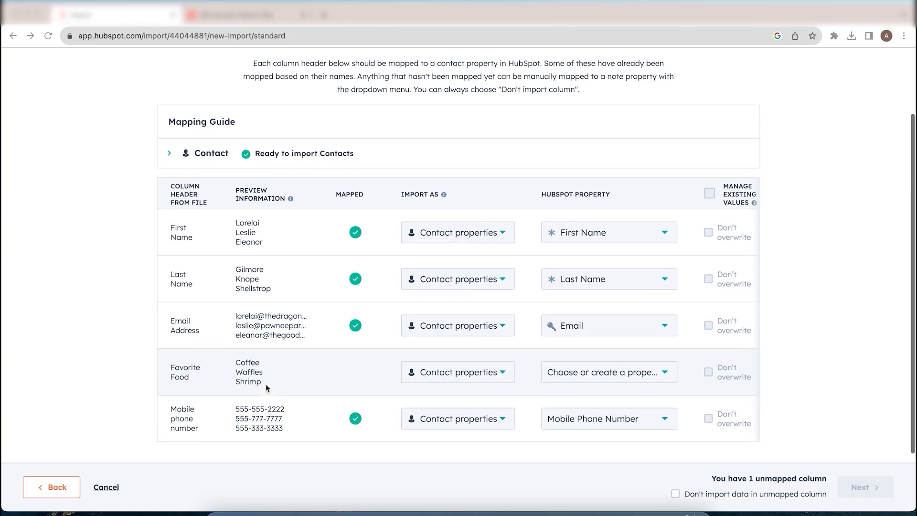
pyautogui.click(242, 234)
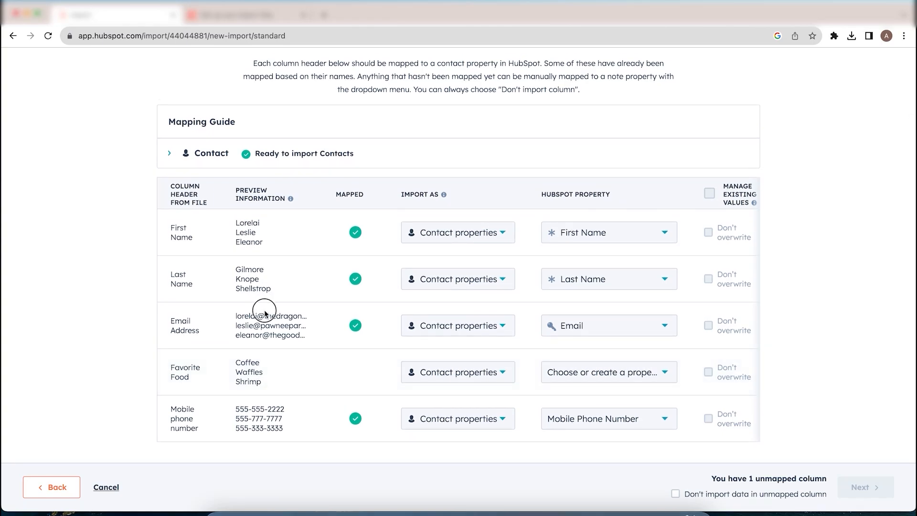
pyautogui.scroll(-1, 263, 313)
pyautogui.hscroll(1, 264, 310)
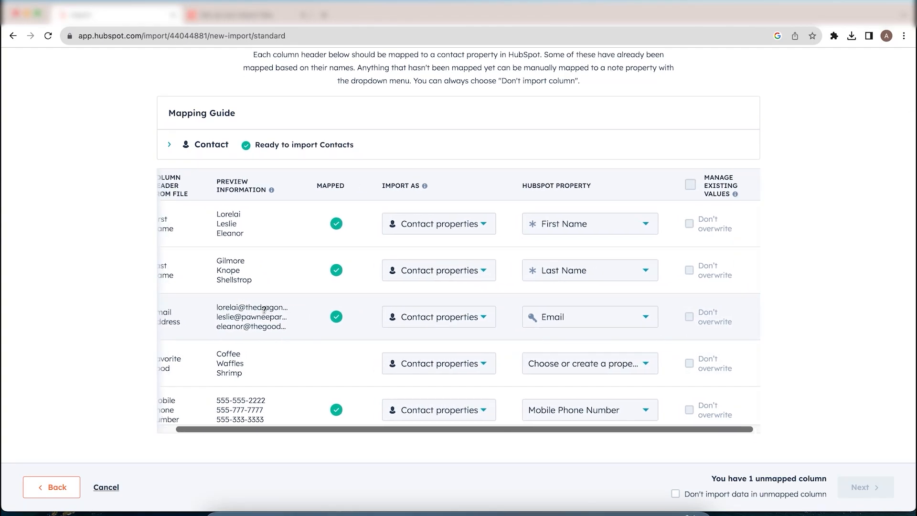
pyautogui.hscroll(-2, 264, 309)
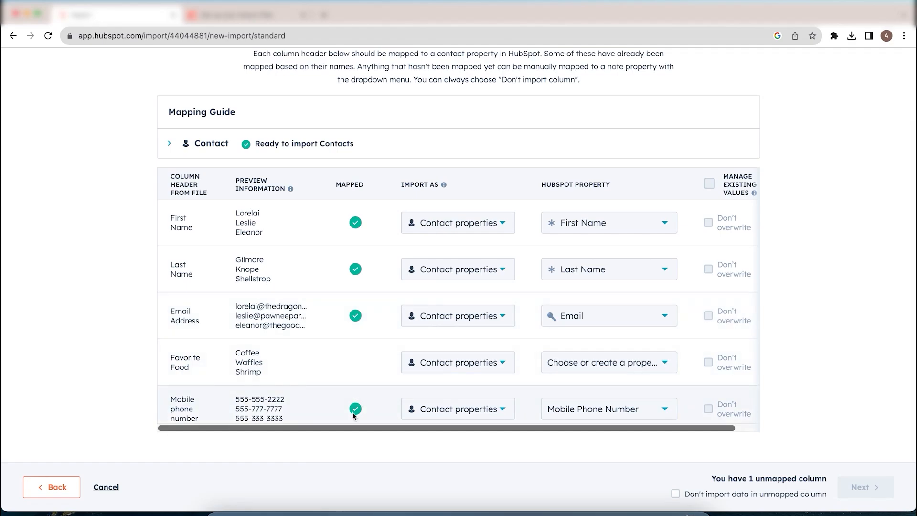
pyautogui.click(442, 512)
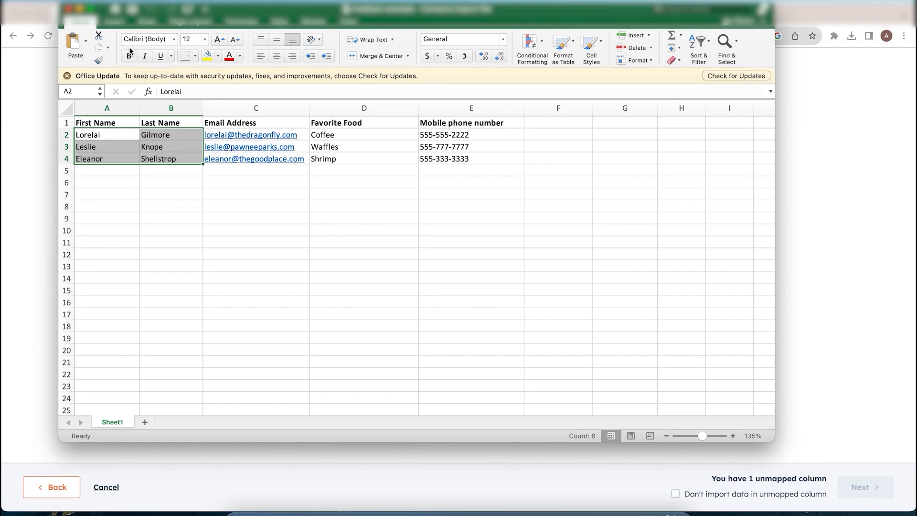
pyautogui.click(79, 9)
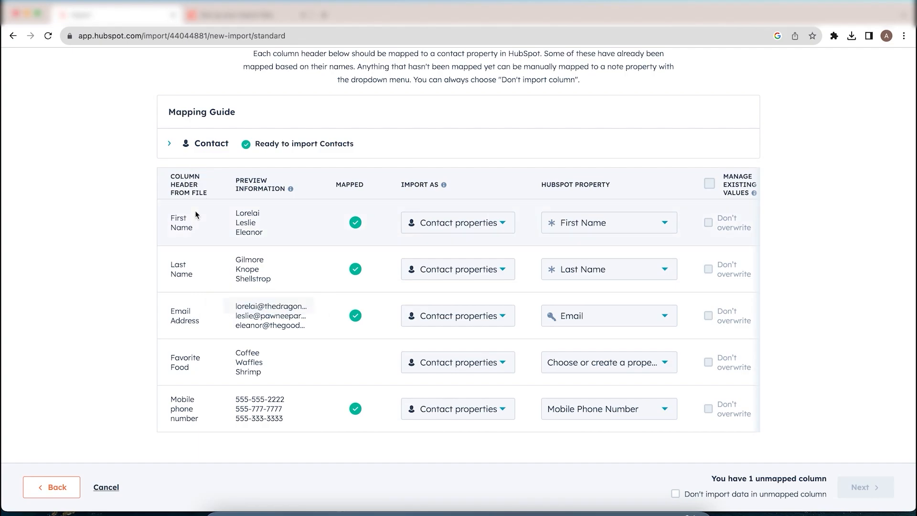
# Check the HubSpot properties mapped to the First Name and Last Name columns.
pyautogui.click(585, 230)
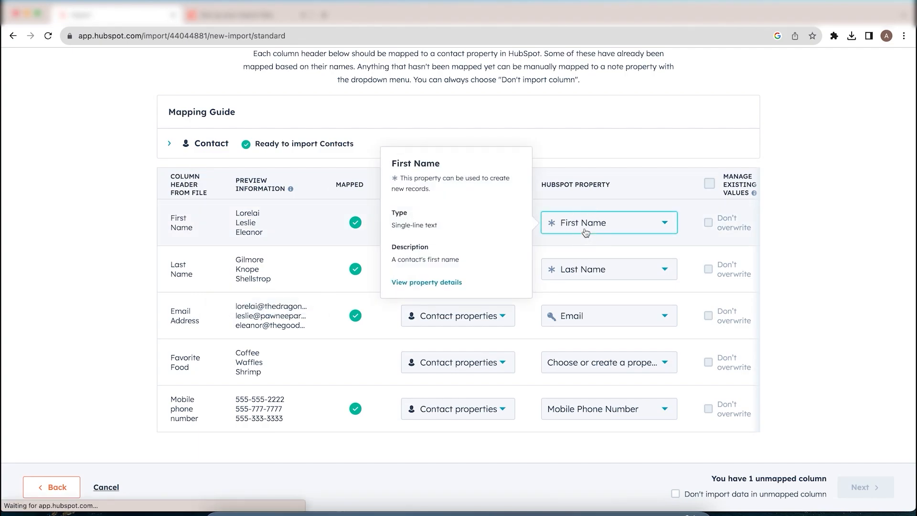
pyautogui.click(191, 273)
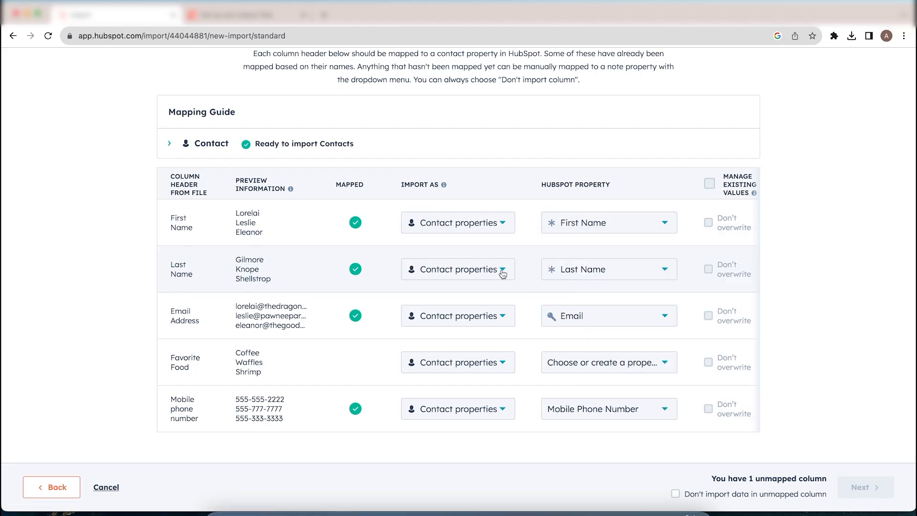
pyautogui.moveTo(614, 282)
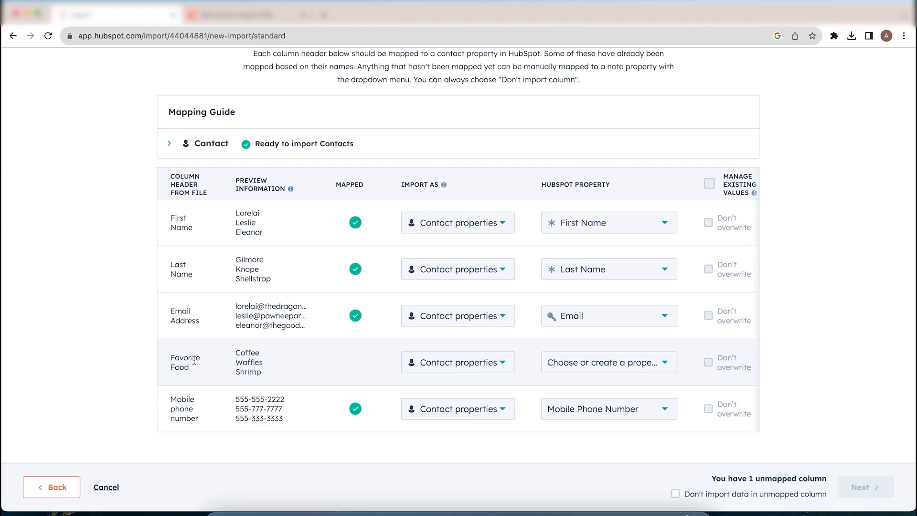
# Search the HubSpot properties for "foo" for the Favorite Food column, and close the list without choosing one.
pyautogui.click(589, 369)
pyautogui.write('foo')
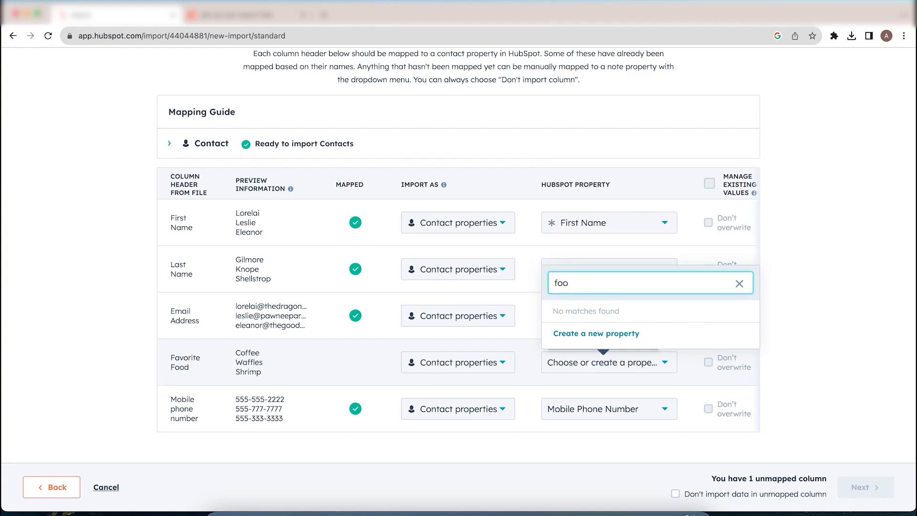
pyautogui.press('BackSpace')
pyautogui.press('BackSpace')
pyautogui.press('BackSpace')
pyautogui.click(536, 374)
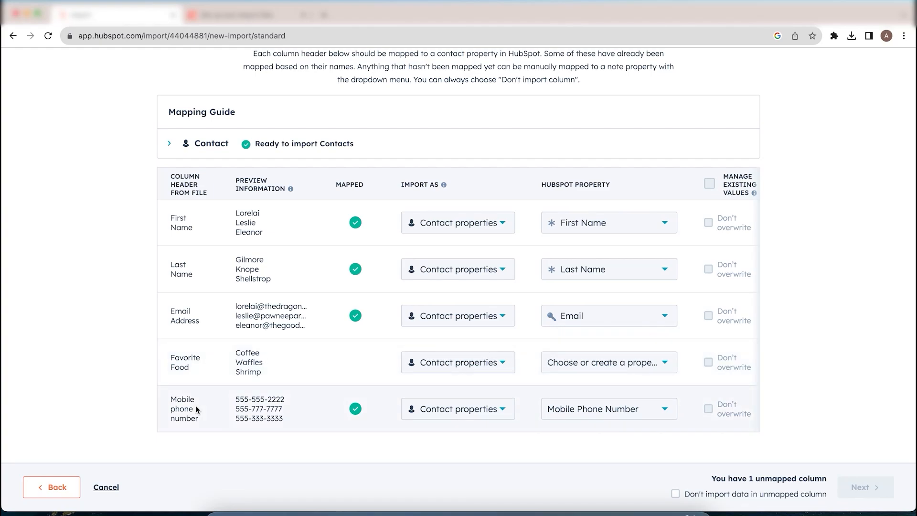
# Exclude the data in the unmapped column from the import and continue to the final details.
pyautogui.moveTo(557, 409)
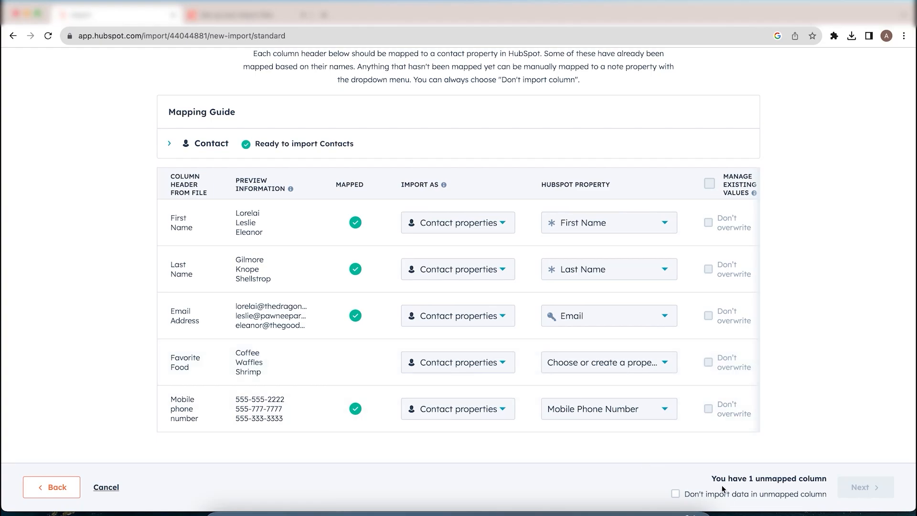
pyautogui.moveTo(710, 483); pyautogui.dragTo(829, 484)
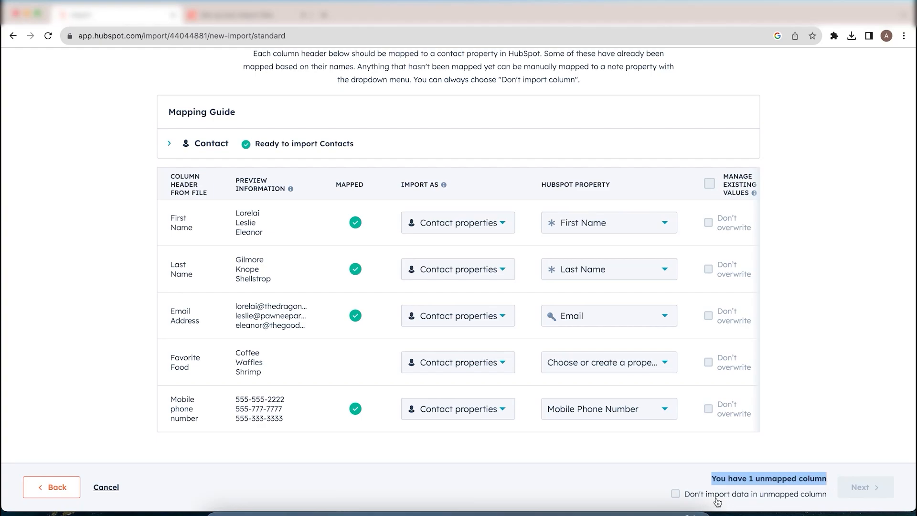
pyautogui.click(676, 494)
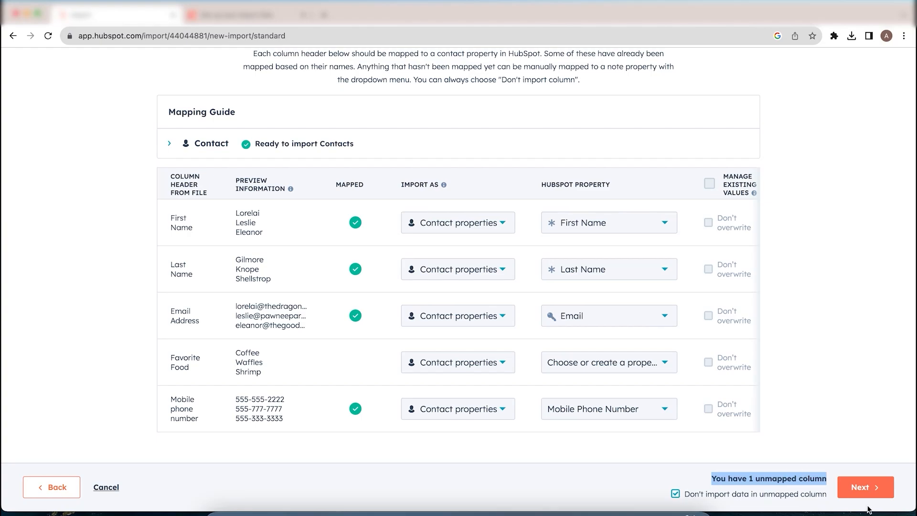
pyautogui.click(866, 490)
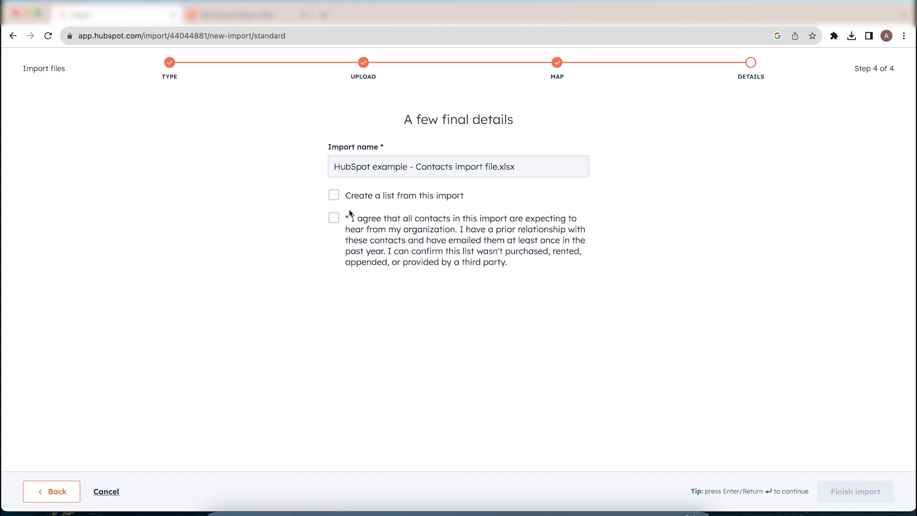
# Agree to the statement that all contacts expect to hear from the organization, and finish the import.
pyautogui.click(334, 220)
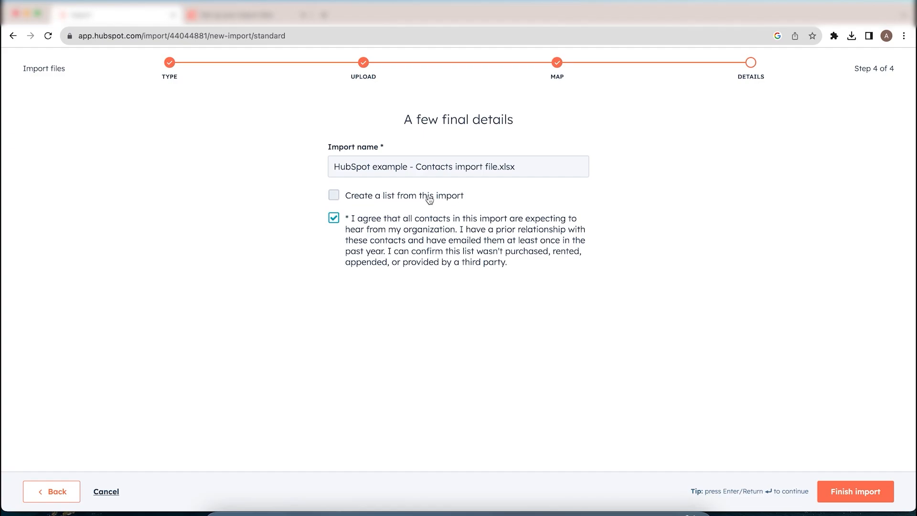
pyautogui.click(836, 496)
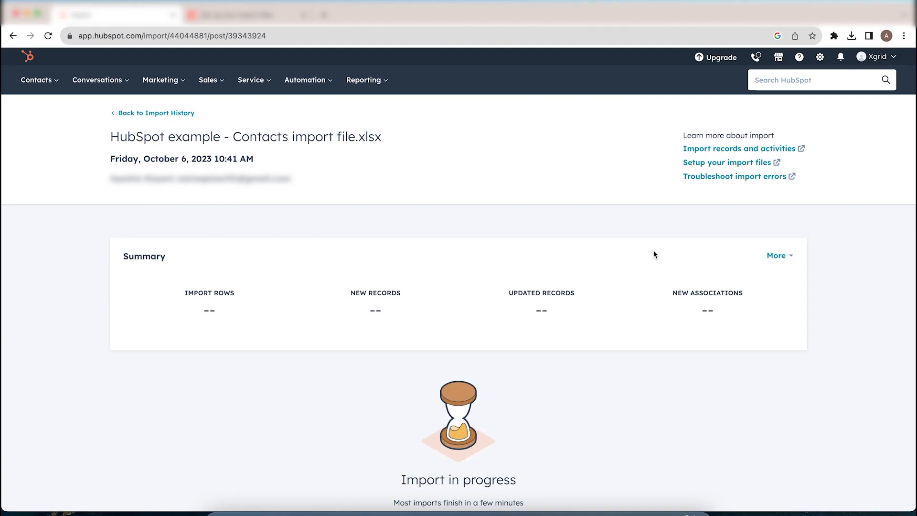
# Review the import summary and open the Contacts list to check the imported records.
pyautogui.scroll(-1, 605, 343)
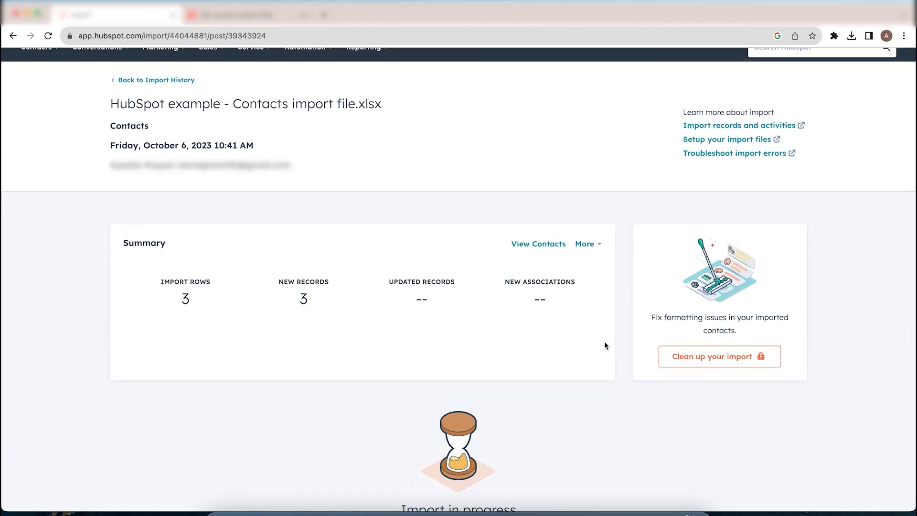
pyautogui.scroll(-2, 604, 345)
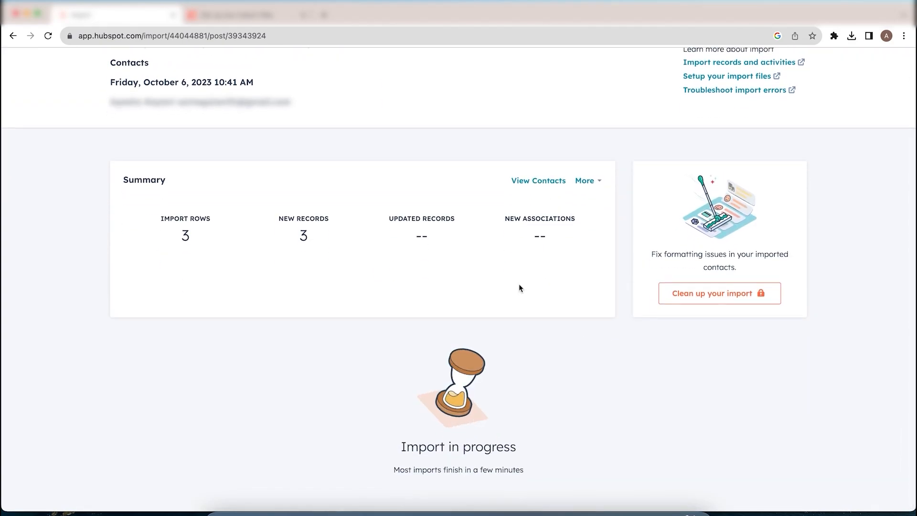
pyautogui.scroll(3, 520, 288)
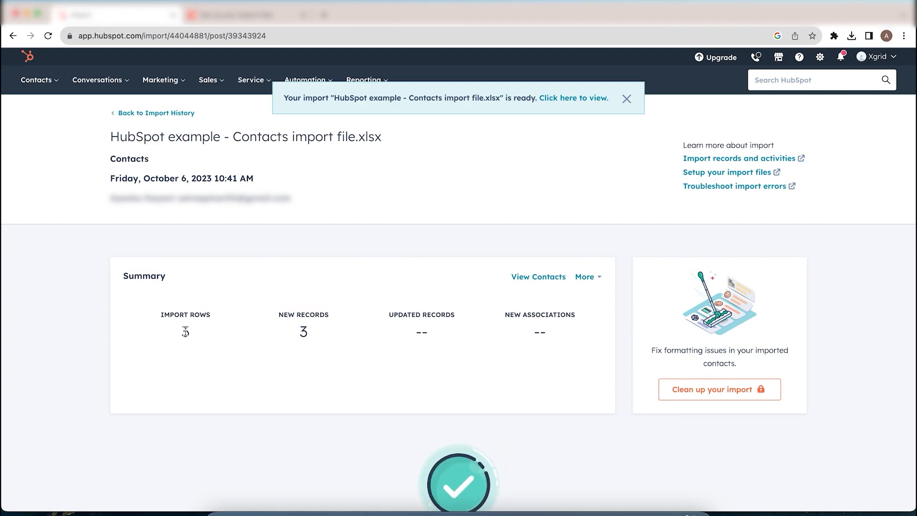
pyautogui.click(48, 81)
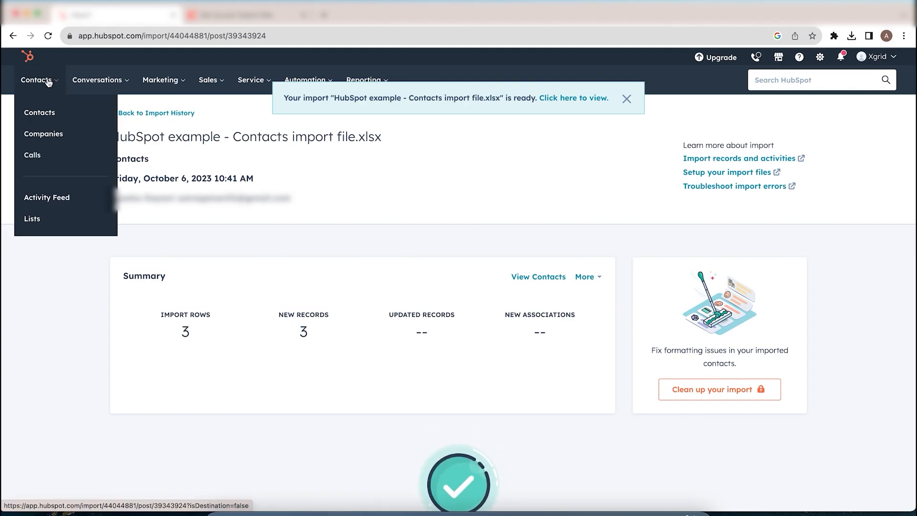
pyautogui.click(40, 113)
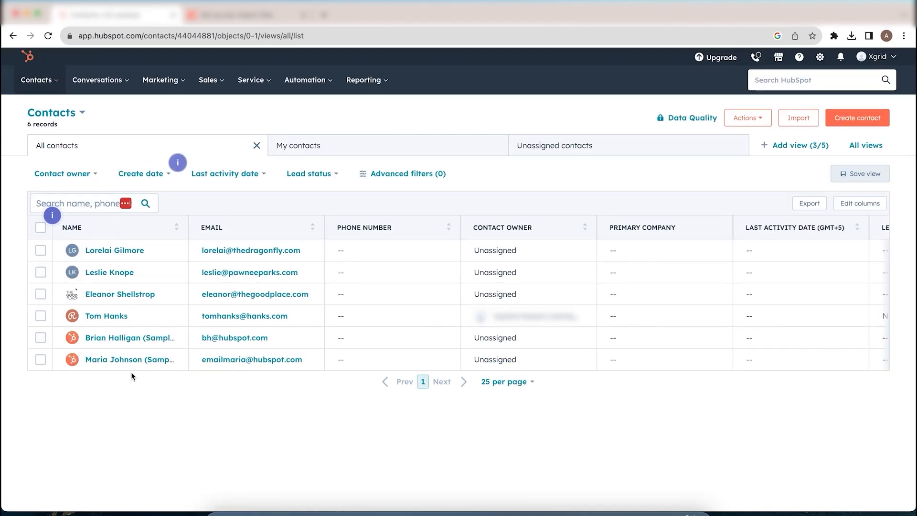
pyautogui.moveTo(138, 294)
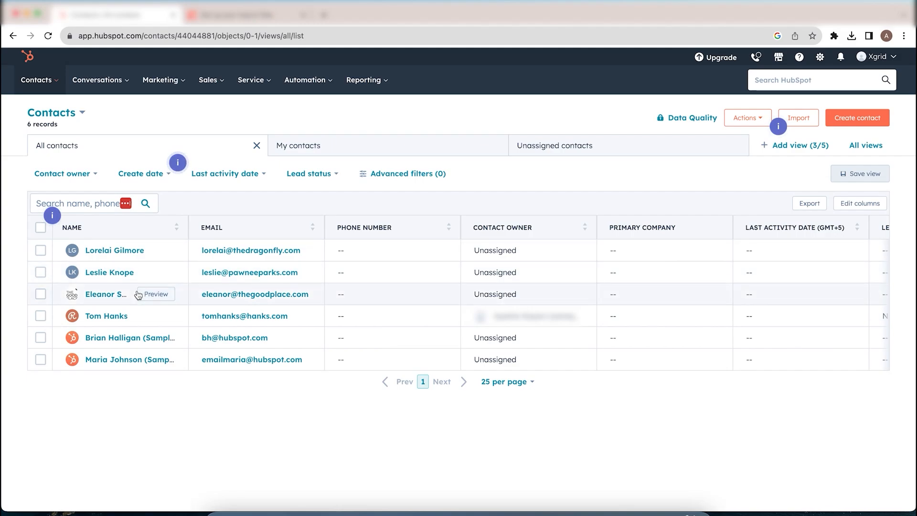